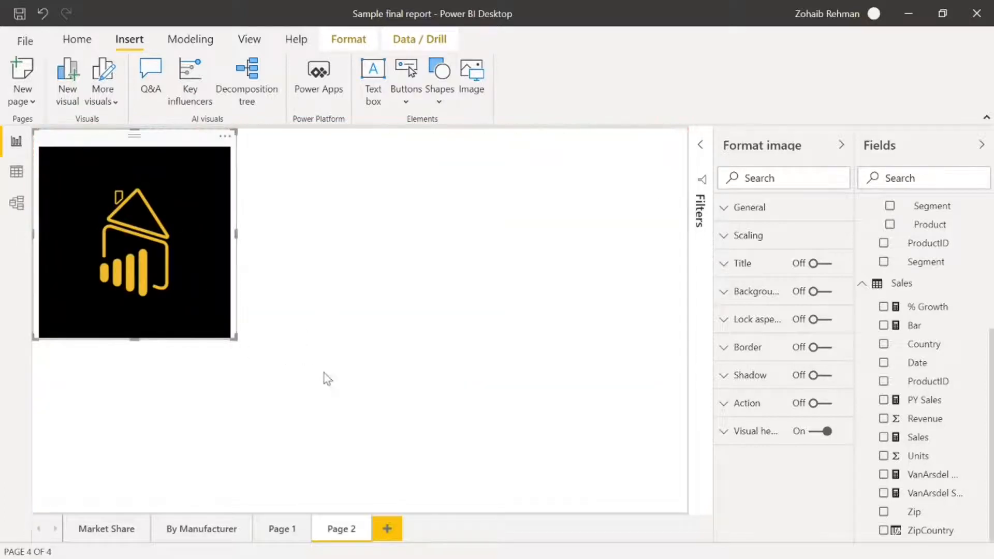
Turn on the action for the logo image and set its action type to Web URL
left_click(352, 385)
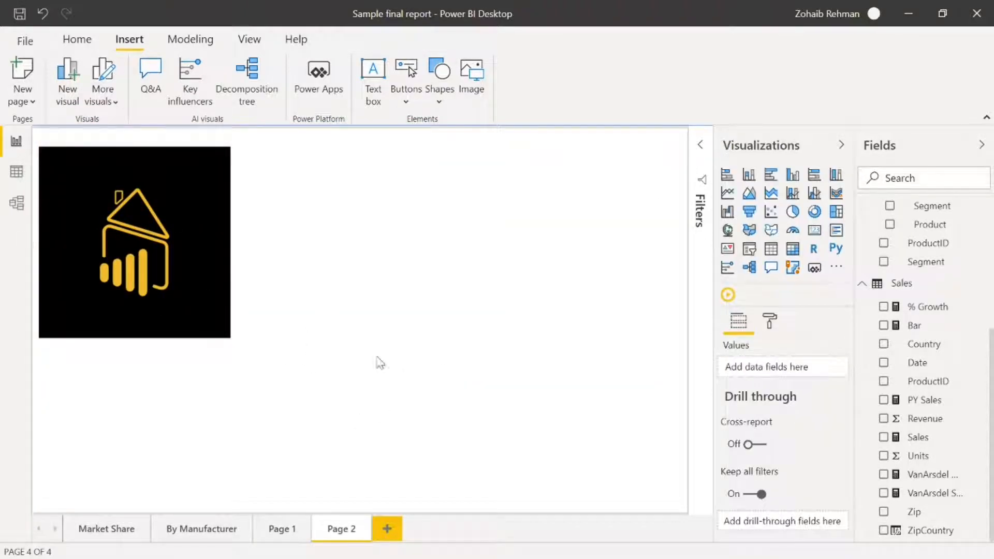
left_click(205, 293)
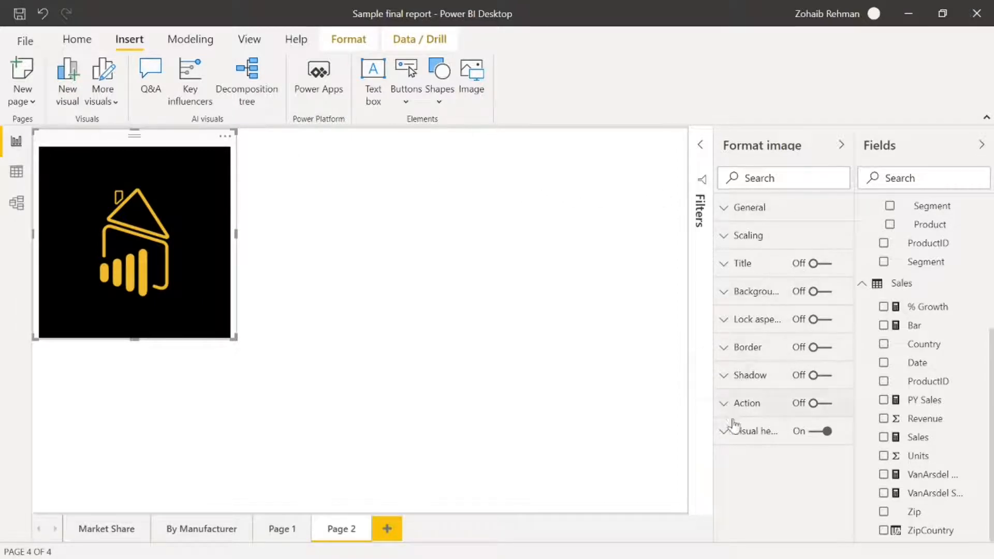
left_click(814, 408)
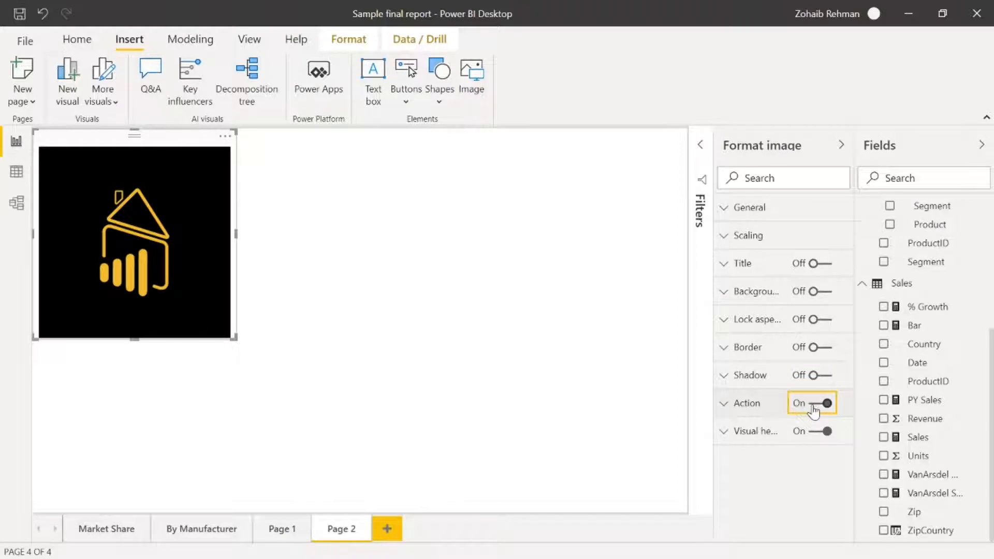
left_click(725, 407)
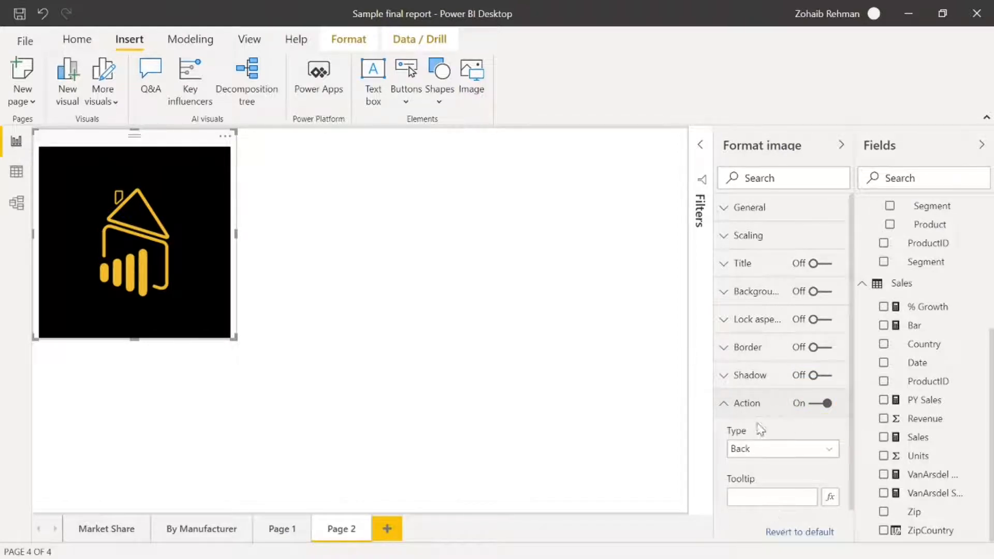
left_click(834, 450)
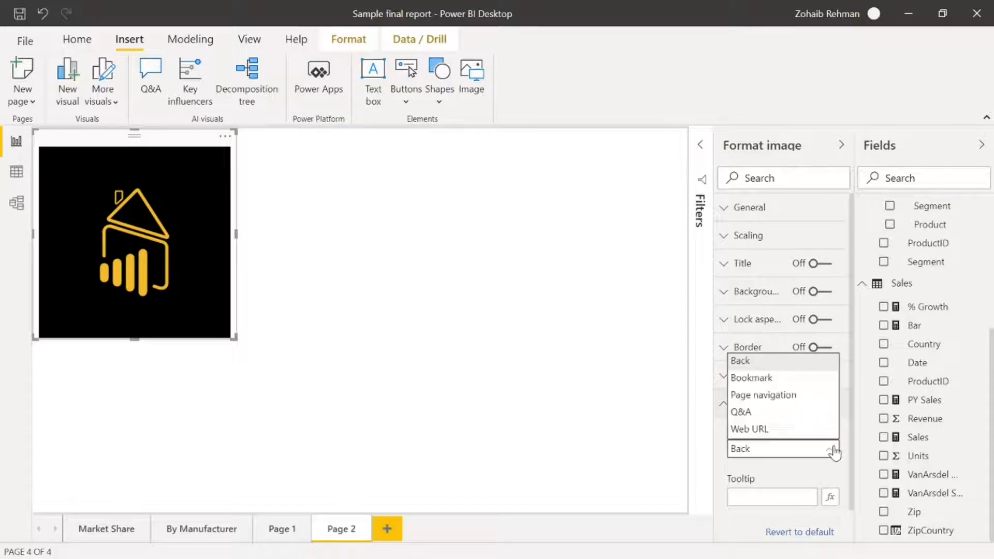
left_click(813, 429)
scroll(815, 437, "down", 2)
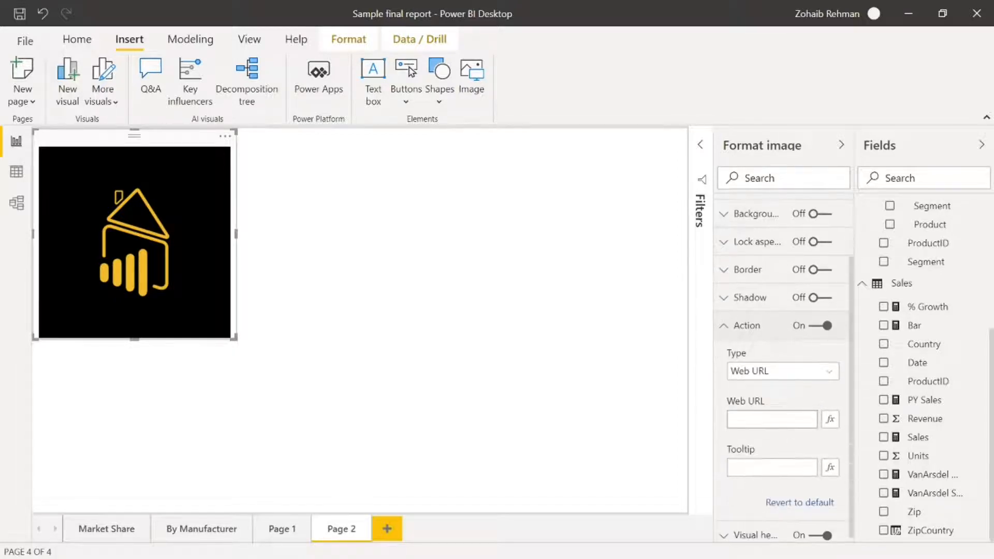
Copy the At Home with Power BI channel address from YouTube in the browser and enter it as the logo image's web URL in Power BI Desktop
left_click(768, 420)
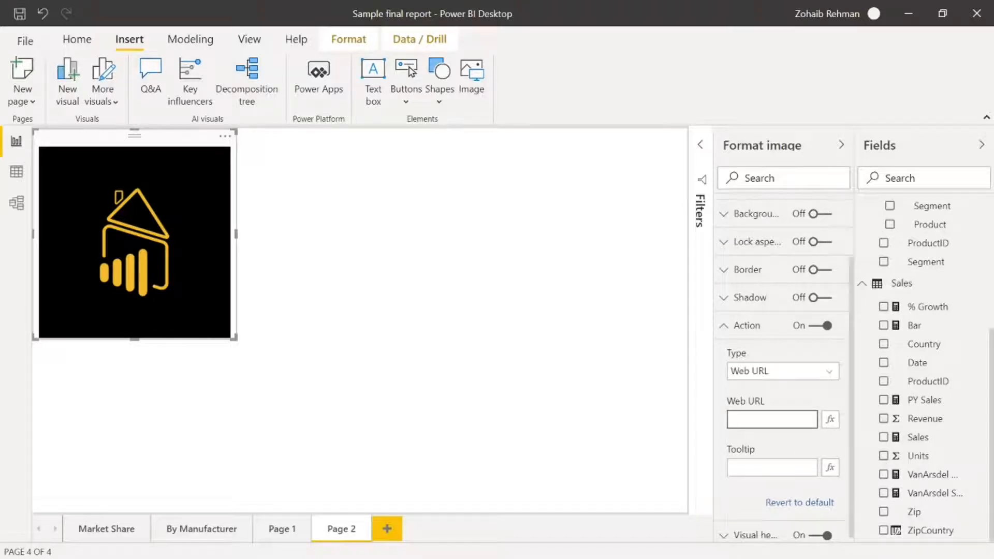
key("alt+Tab")
key("alt+Tab")
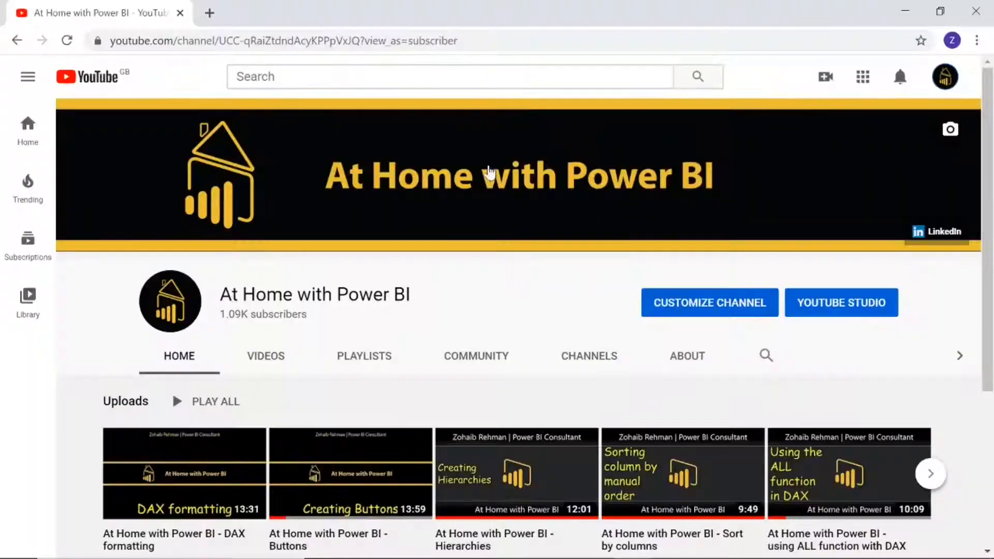
left_click(440, 41)
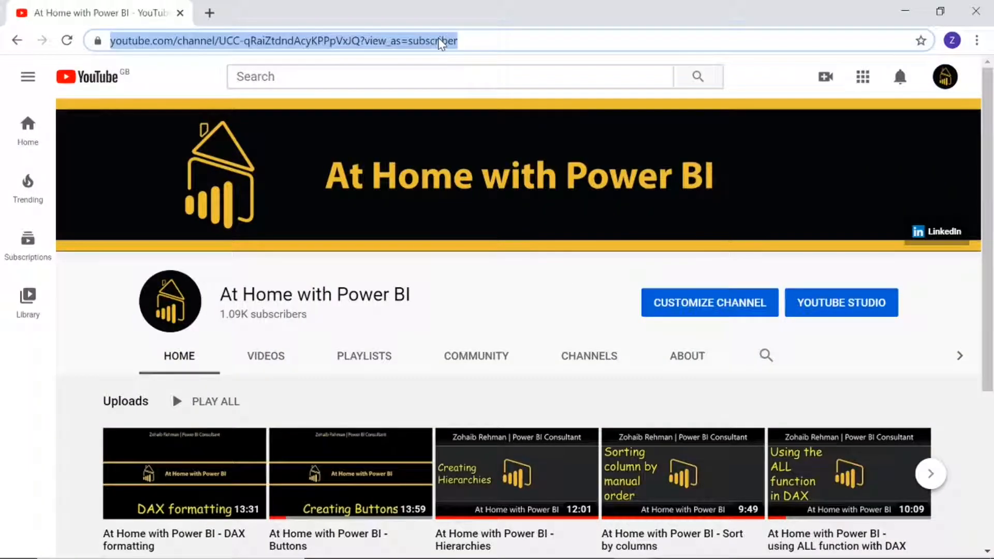
key("alt+Tab")
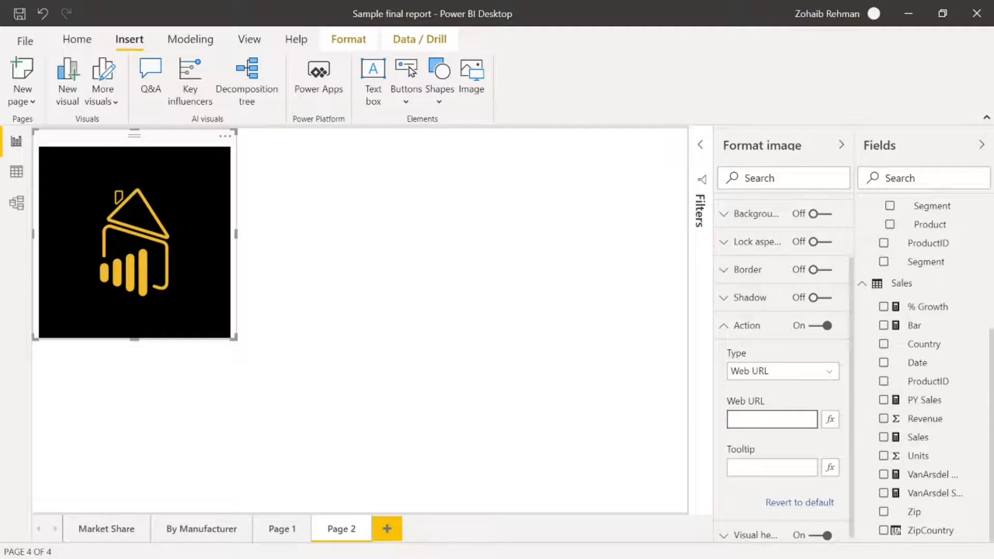
key("ctrl+v")
left_click(793, 449)
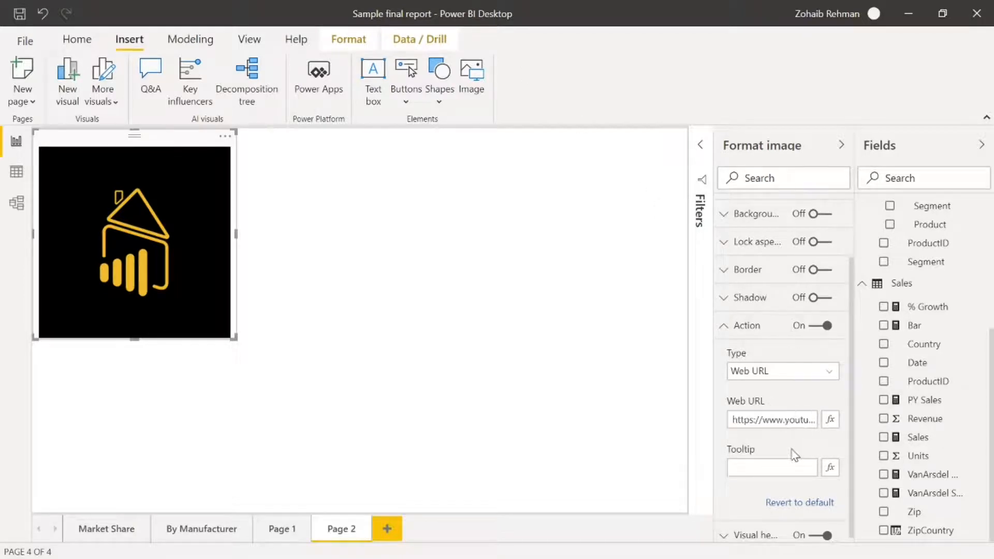
left_click(725, 330)
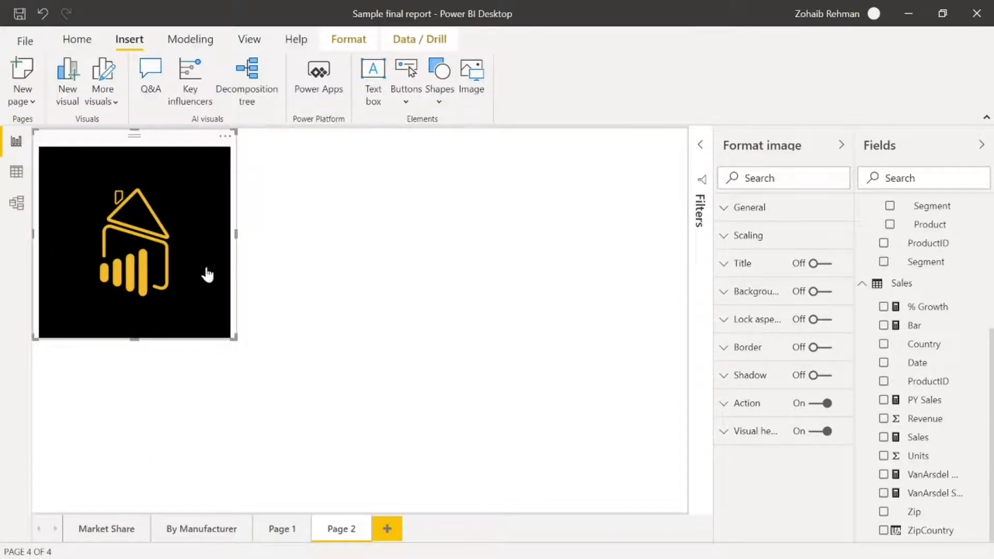
left_click(389, 257)
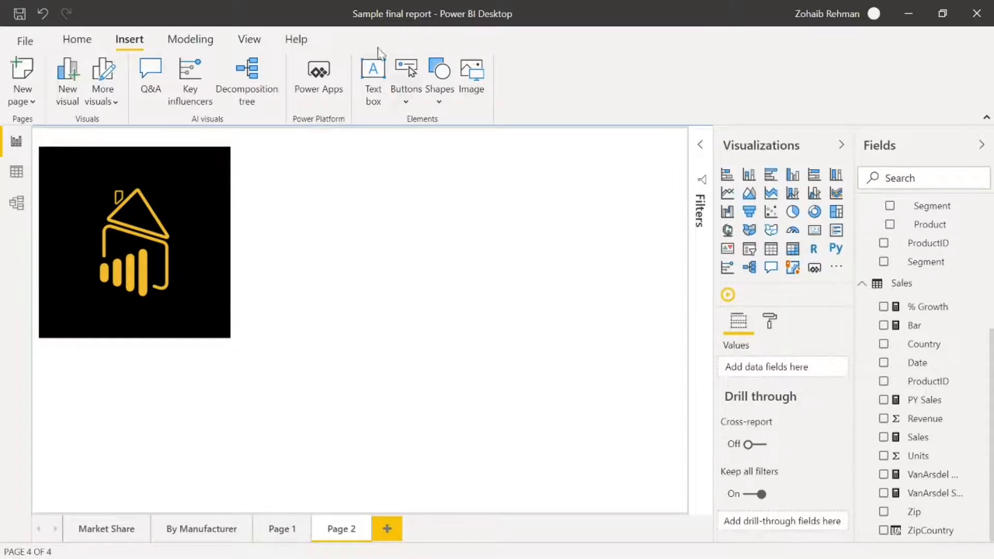
Insert an enlarged text box beside the logo image and set its font size to 32
left_click(367, 83)
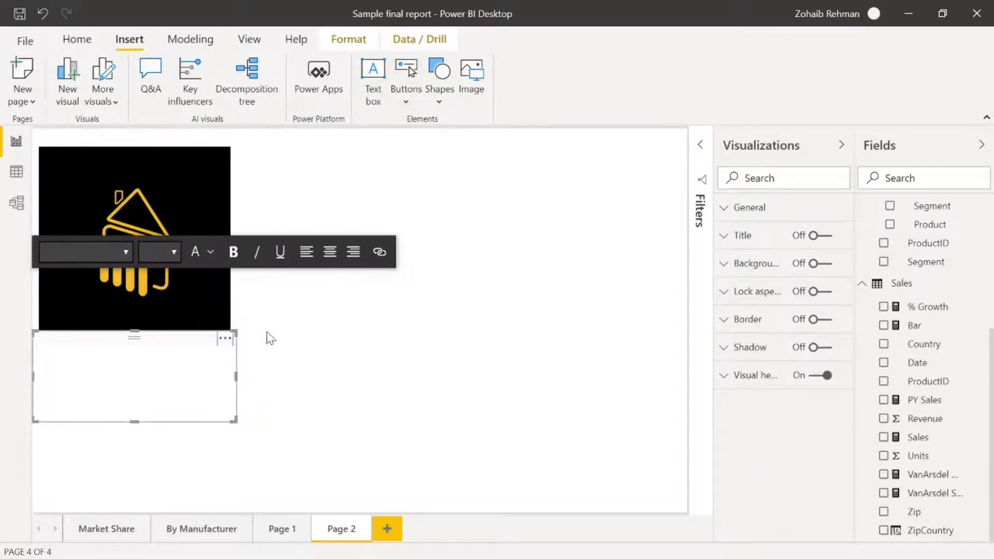
left_click_drag(234, 341, 456, 171)
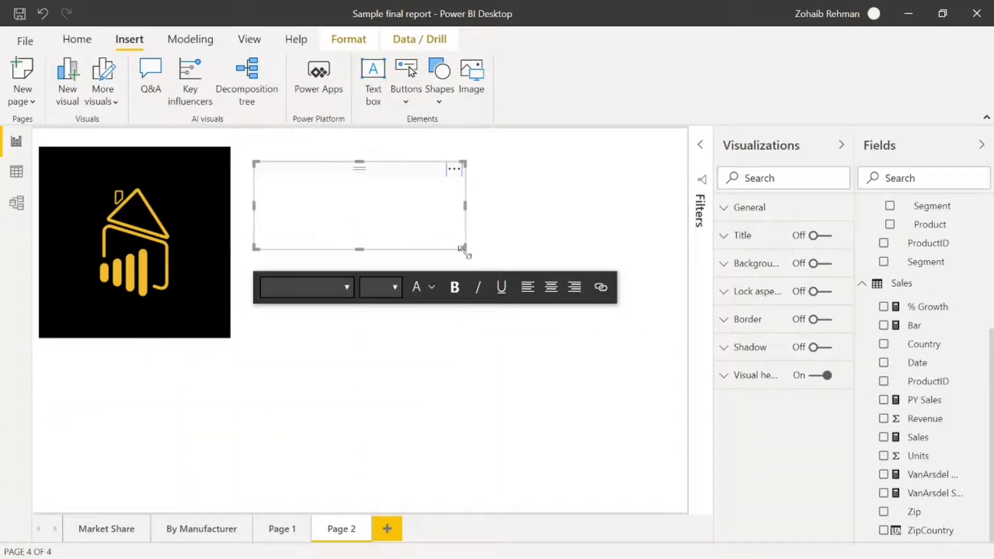
left_click_drag(462, 250, 514, 305)
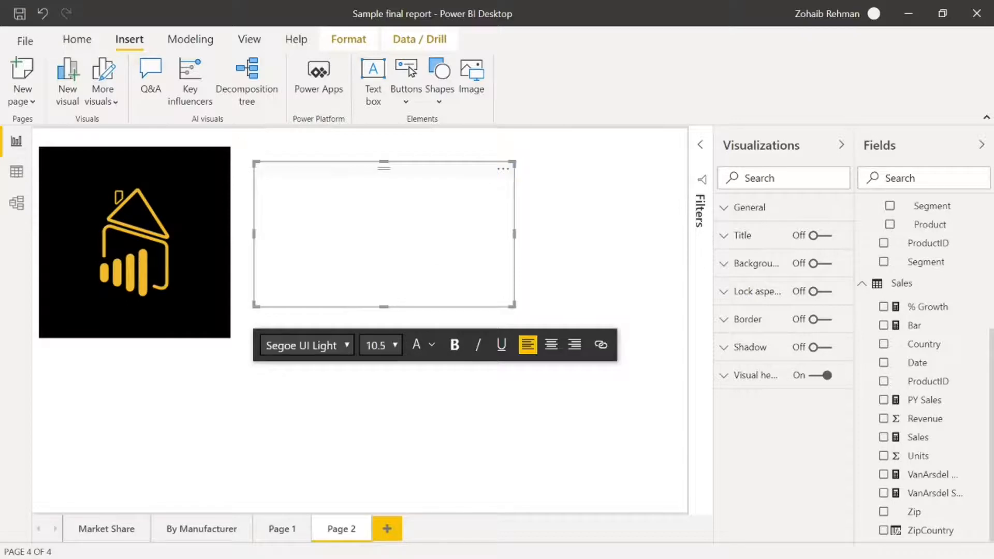
left_click(381, 345)
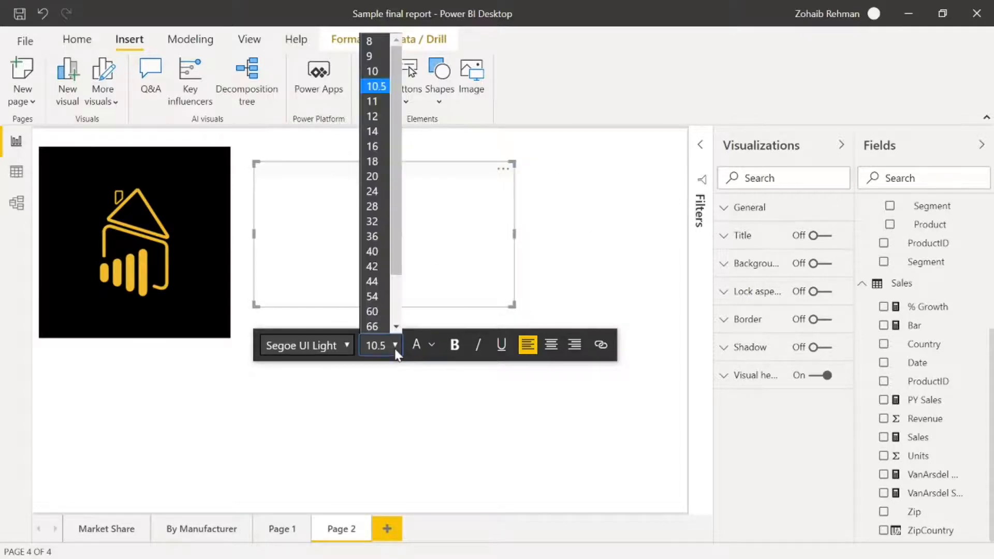
left_click(373, 222)
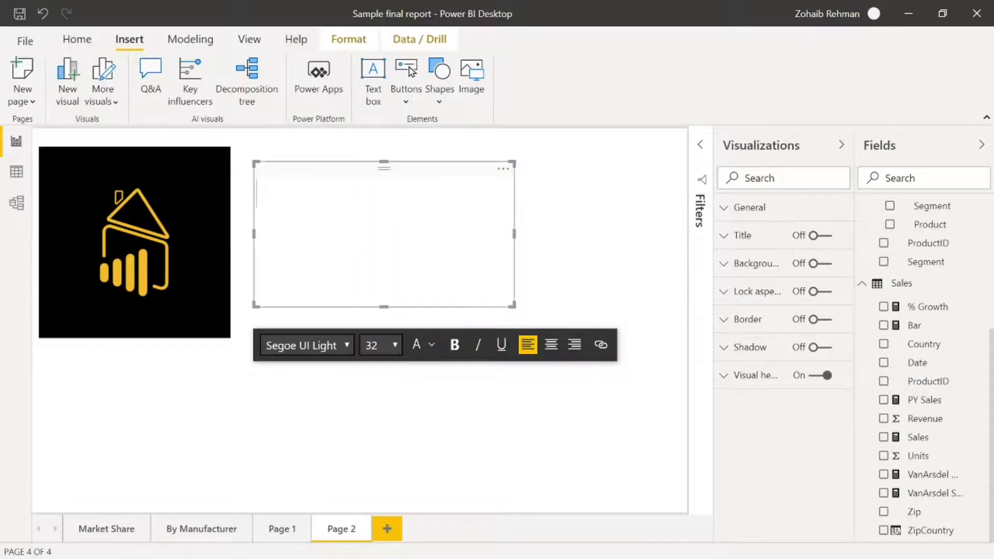
Enter "At Home with Power BI" in the text box, followed by a second line reading "with" and the presenter's full name
type("Ay")
key("BackSpace")
type("t Home with ")
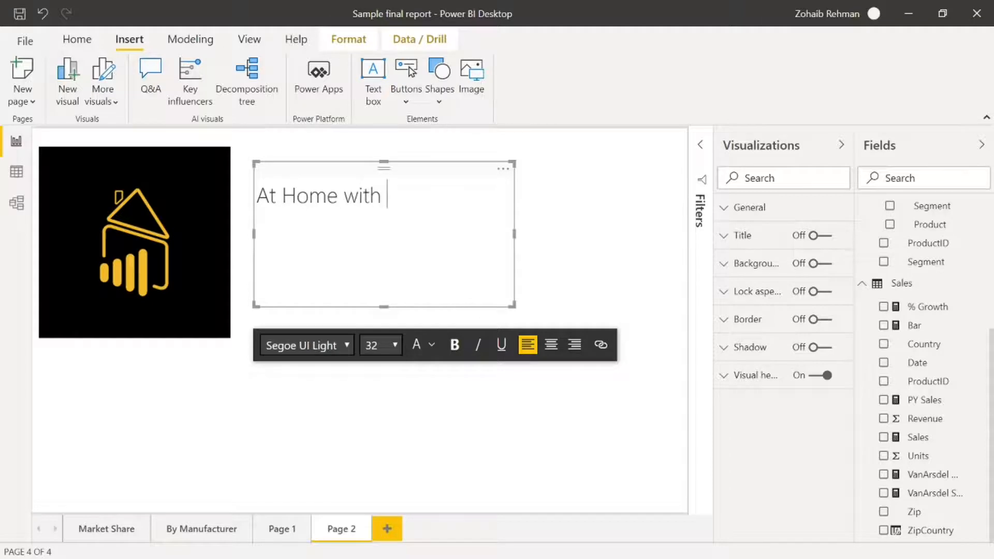
type("Power BI")
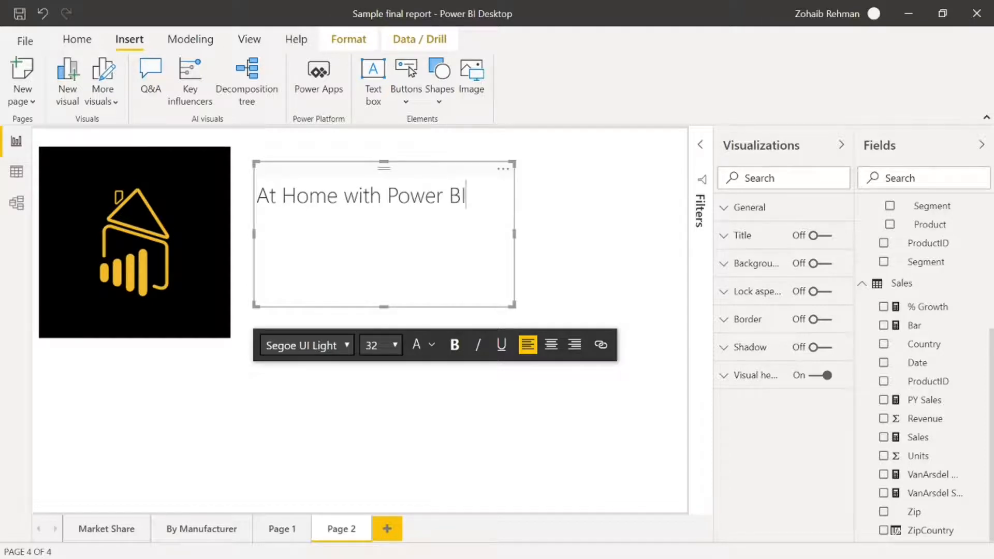
key("Return")
type("with Zoh")
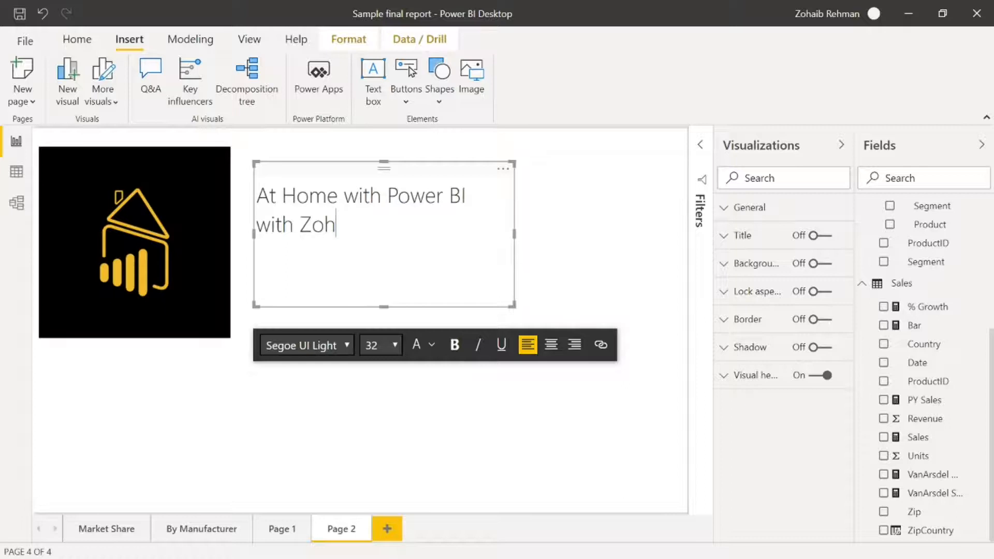
type("aib R")
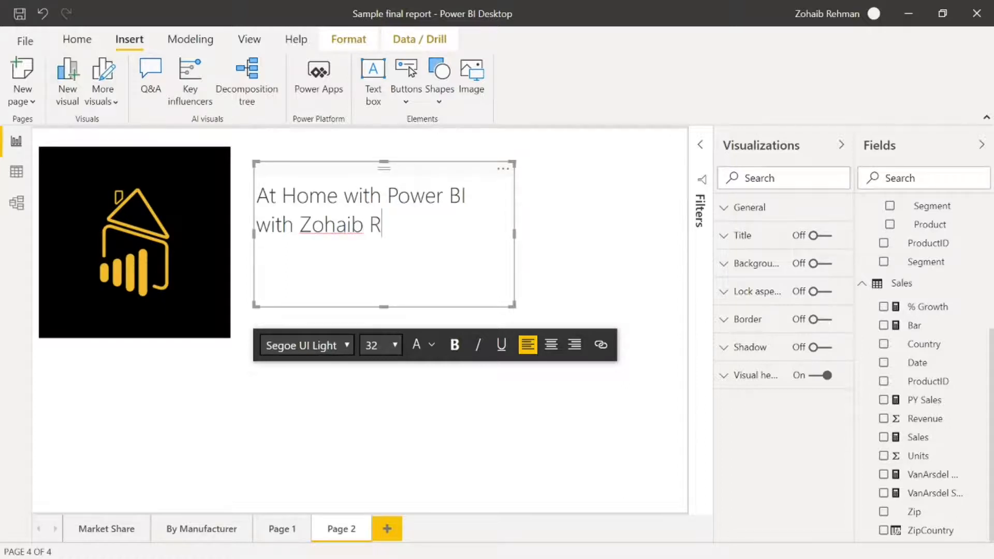
type("ehman")
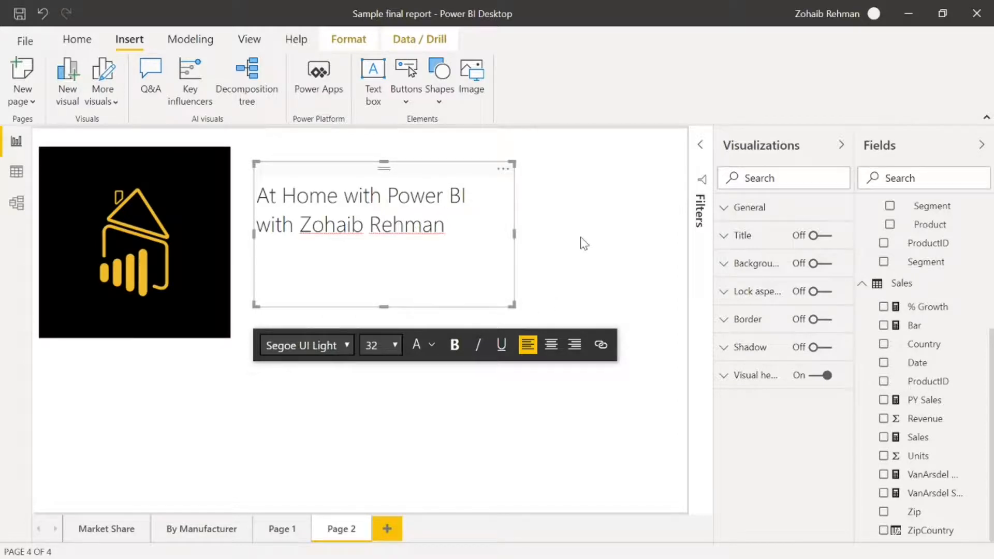
Hyperlink the "At Home with Power BI" line in the text box to the copied YouTube channel address
left_click_drag(466, 196, 256, 196)
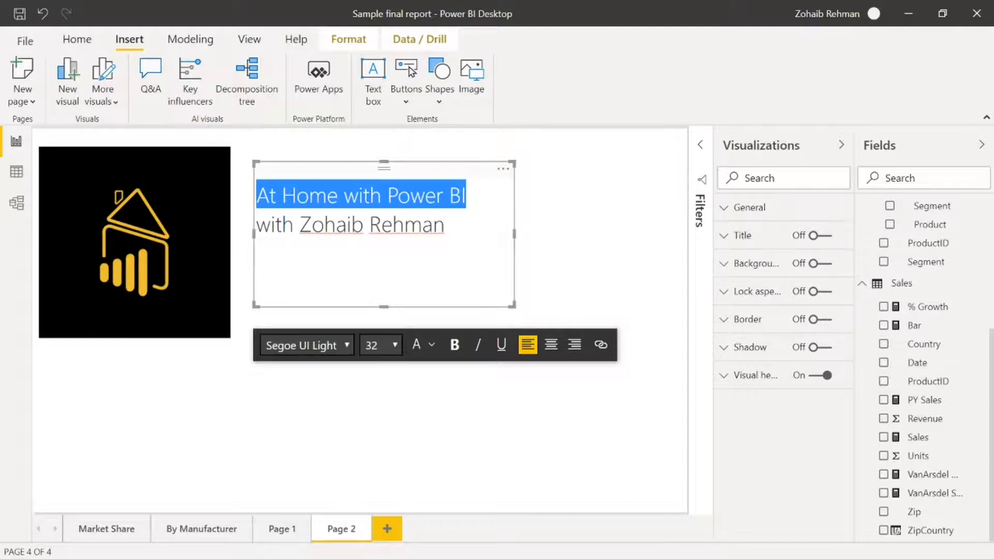
left_click(600, 346)
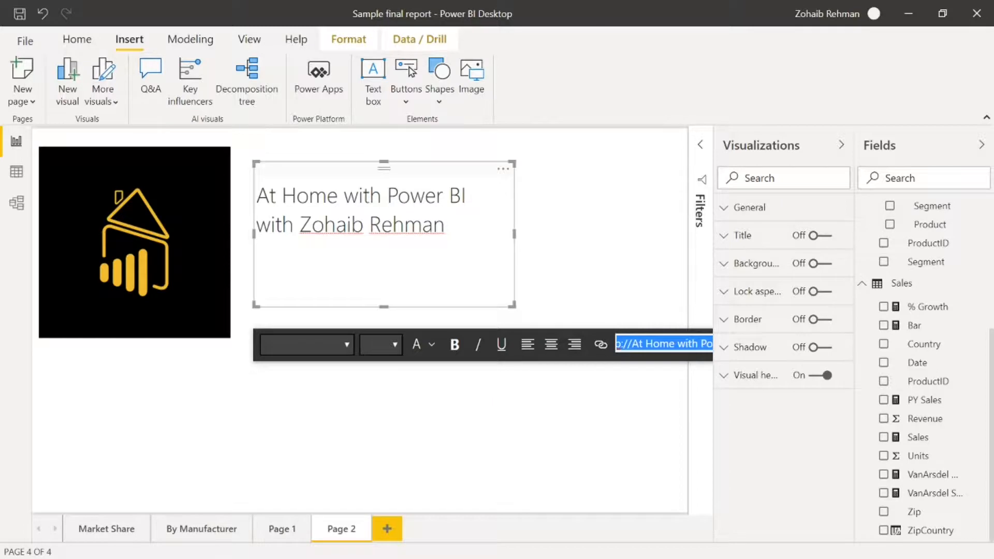
left_click(841, 145)
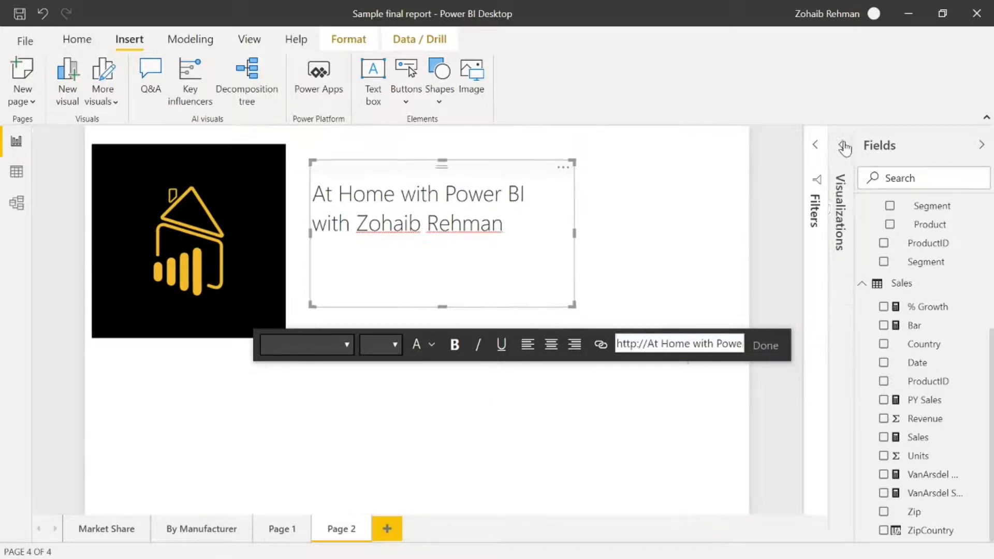
left_click(728, 344)
left_click(727, 344)
left_click_drag(617, 344, 803, 343)
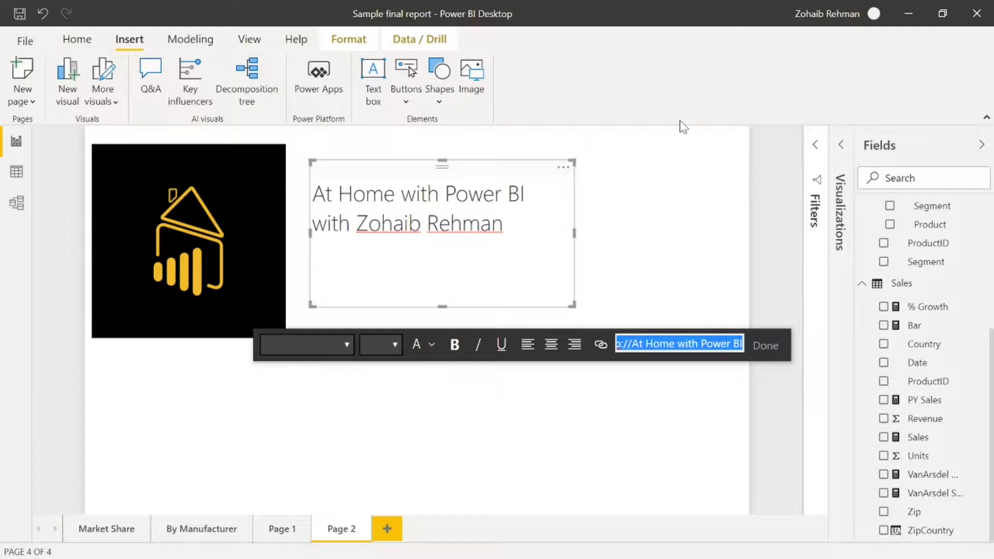
key("ctrl+v")
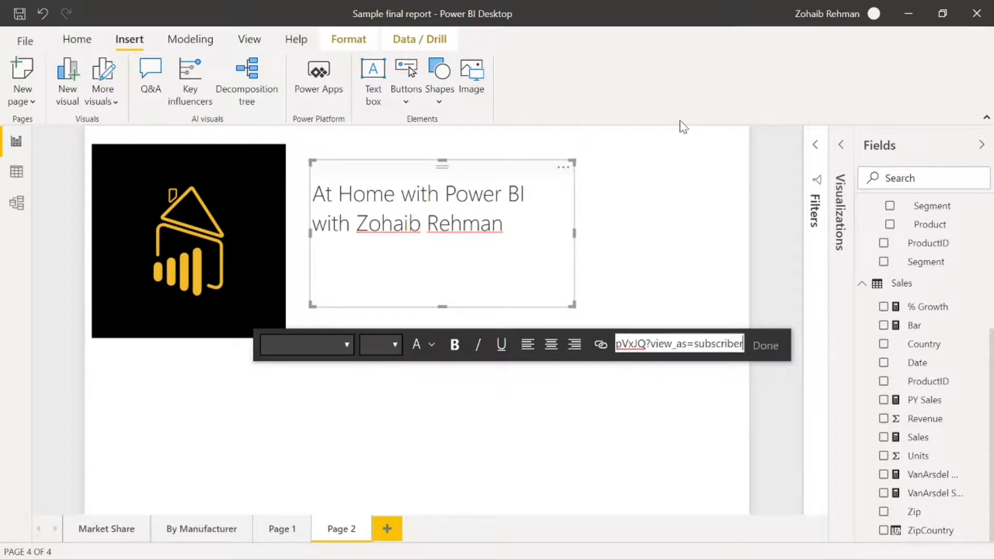
left_click(770, 346)
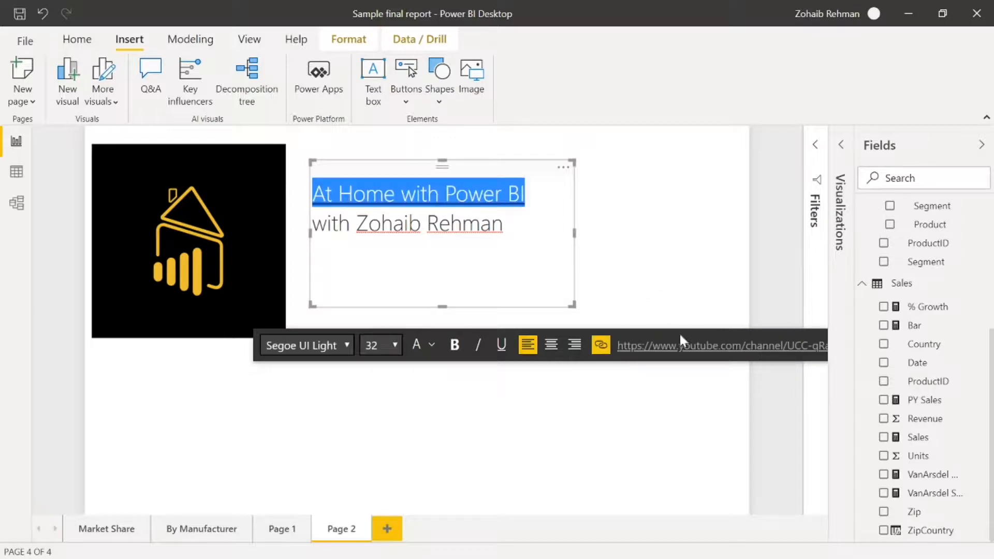
left_click(617, 322)
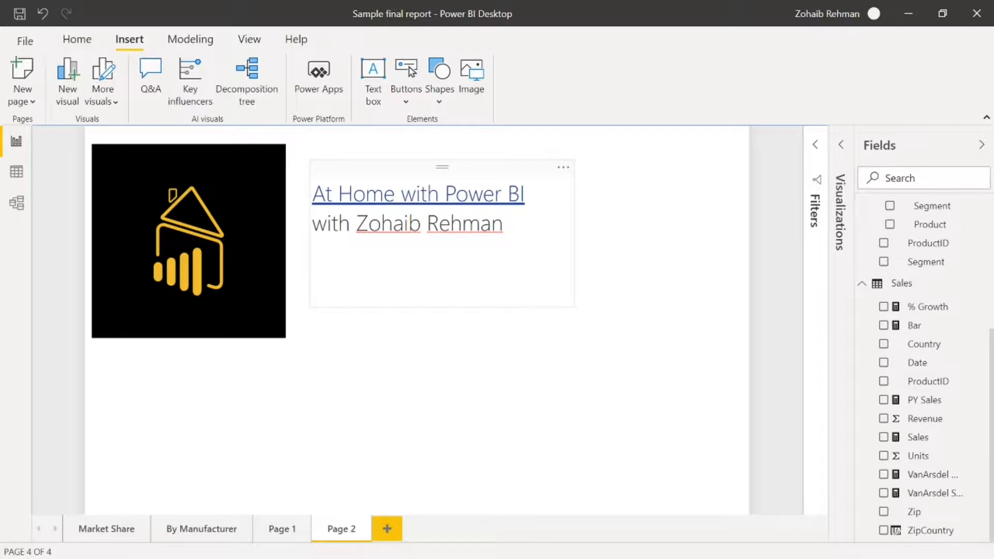
left_click(456, 193)
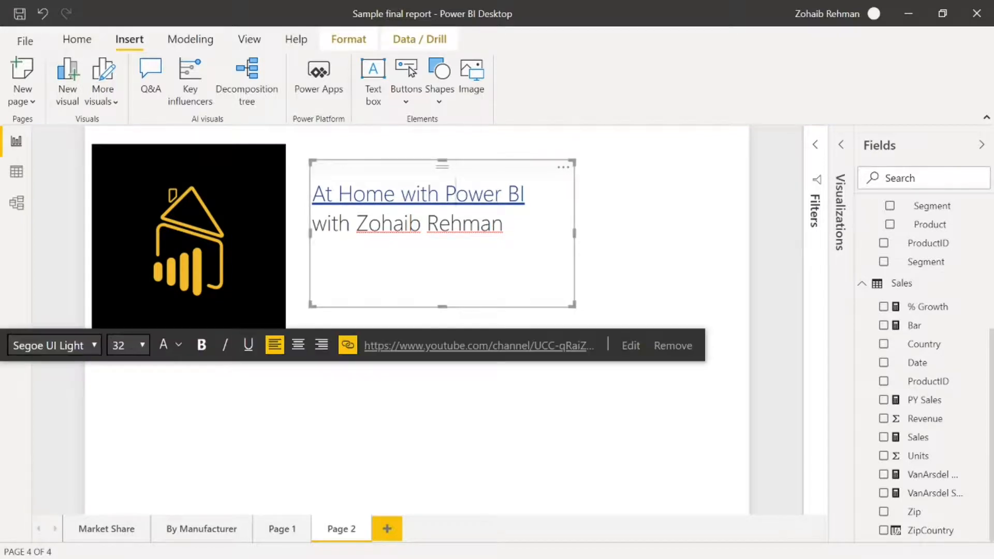
left_click(427, 194)
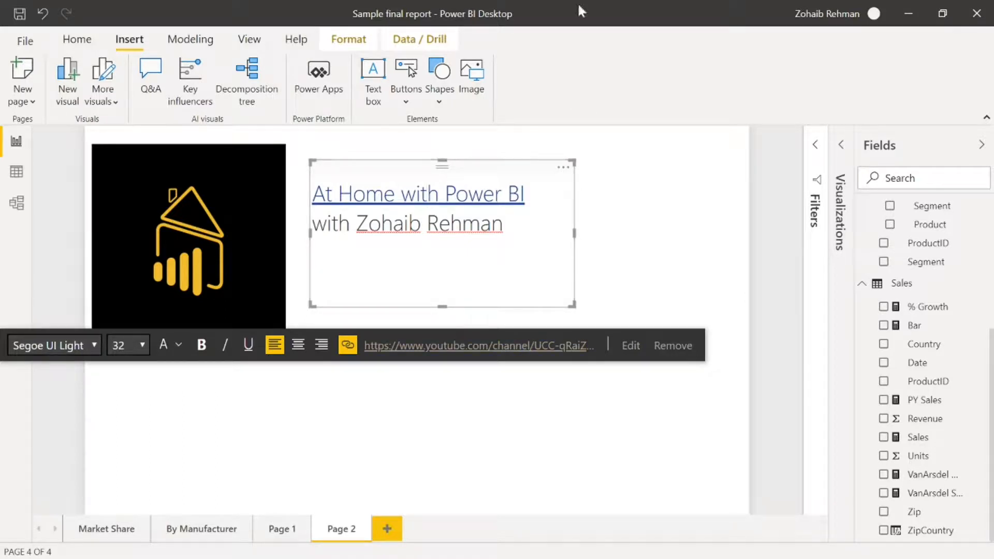
Select the presenter's full name in the text box's second line, and copy the presenter's LinkedIn profile address from the browser
left_click_drag(468, 0, 467, 0)
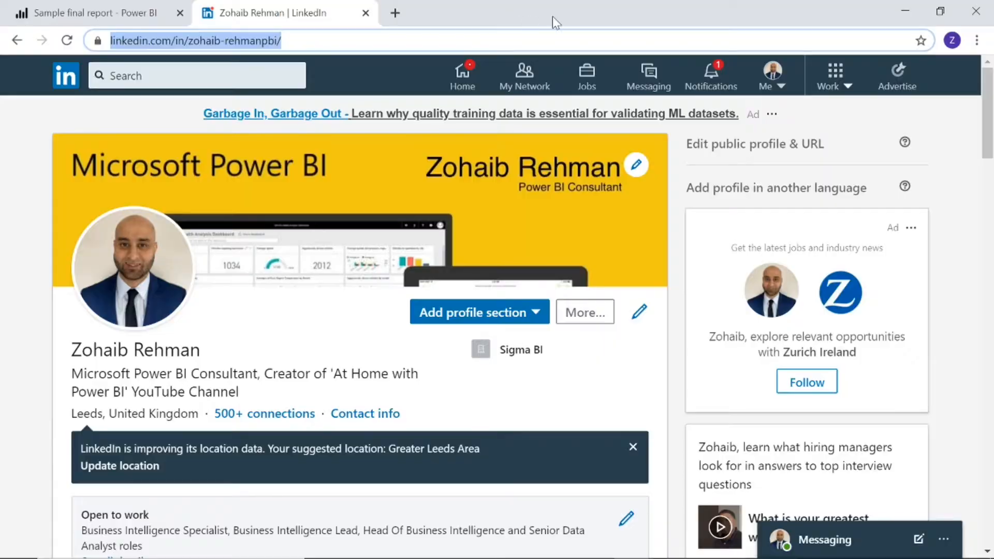
key("alt+Tab")
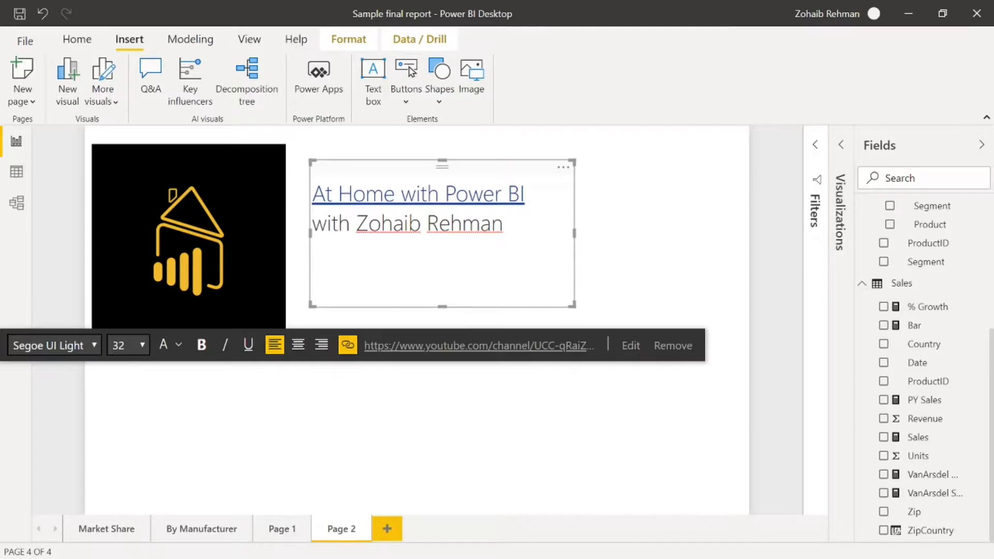
left_click_drag(504, 223, 356, 224)
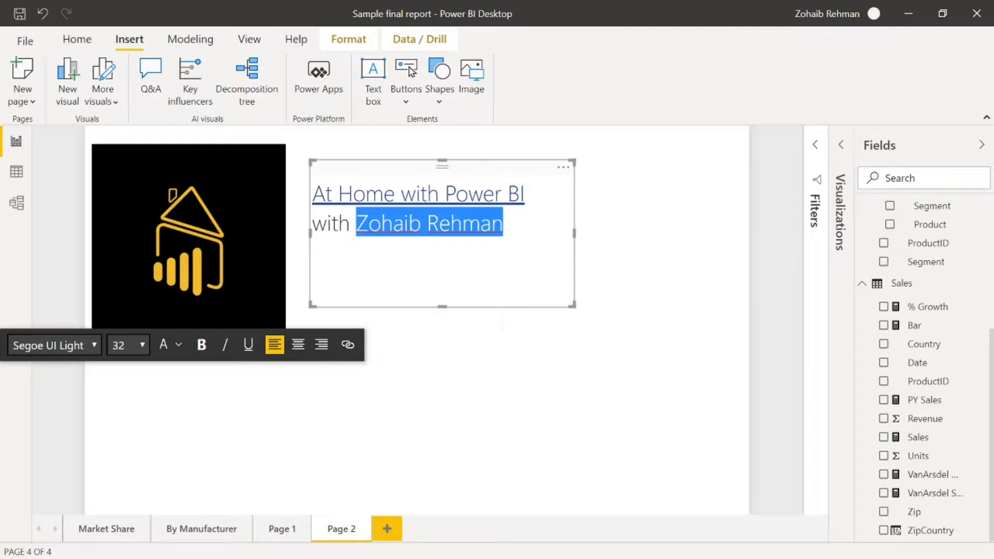
key("alt+Tab")
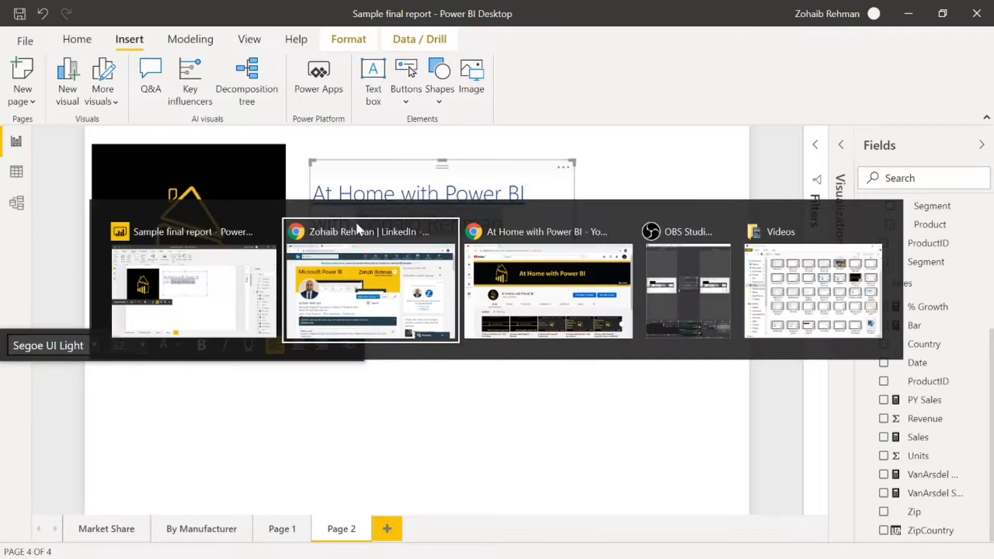
left_click(343, 40)
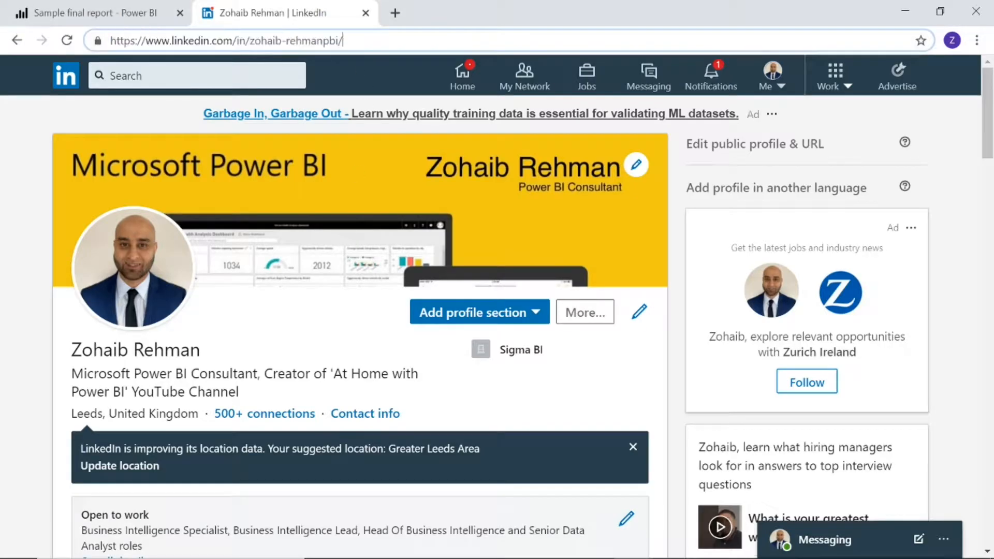
left_click_drag(344, 41, 111, 41)
key("ctrl+c")
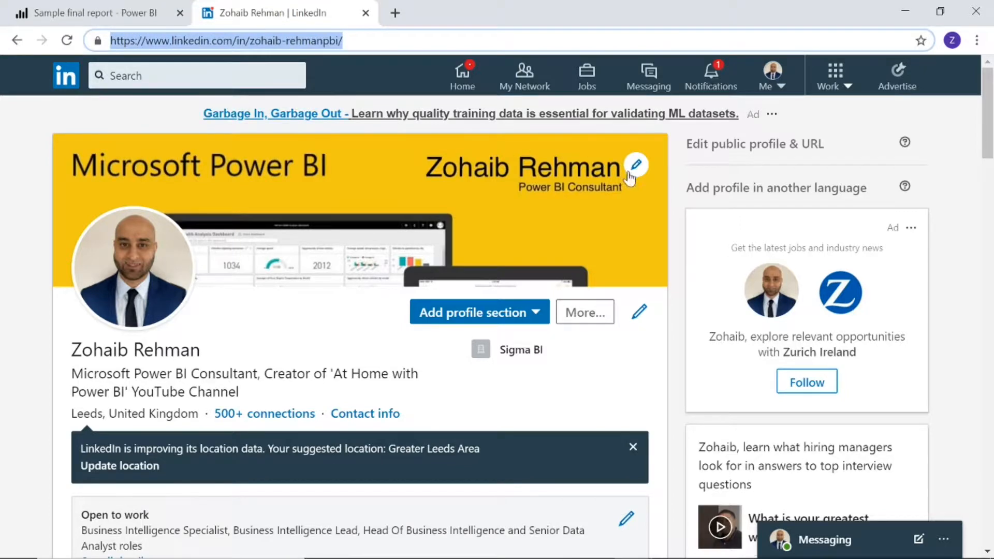
Return to Power BI Desktop and hyperlink the selected presenter's name in the text box to the copied LinkedIn profile address
key("alt+Tab")
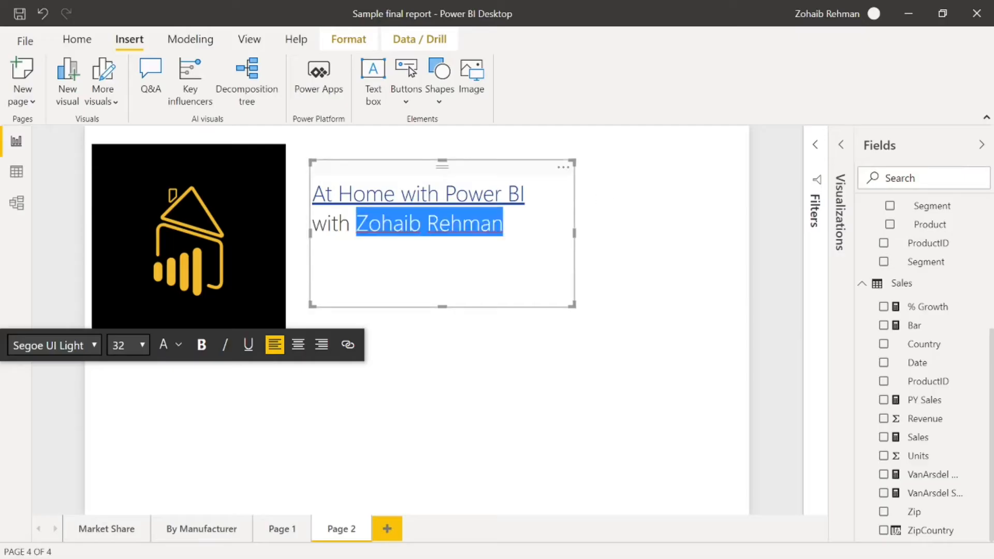
left_click(348, 345)
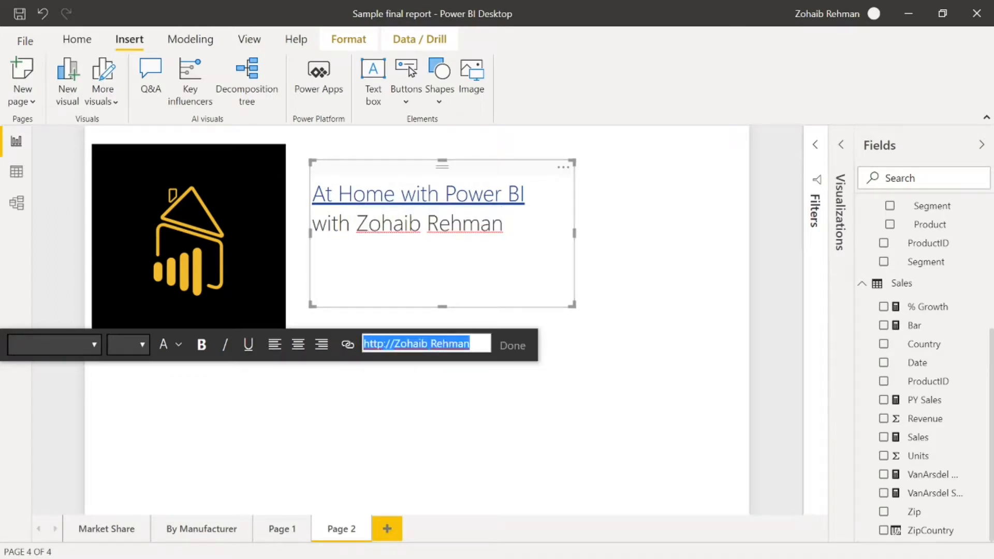
key("ctrl+v")
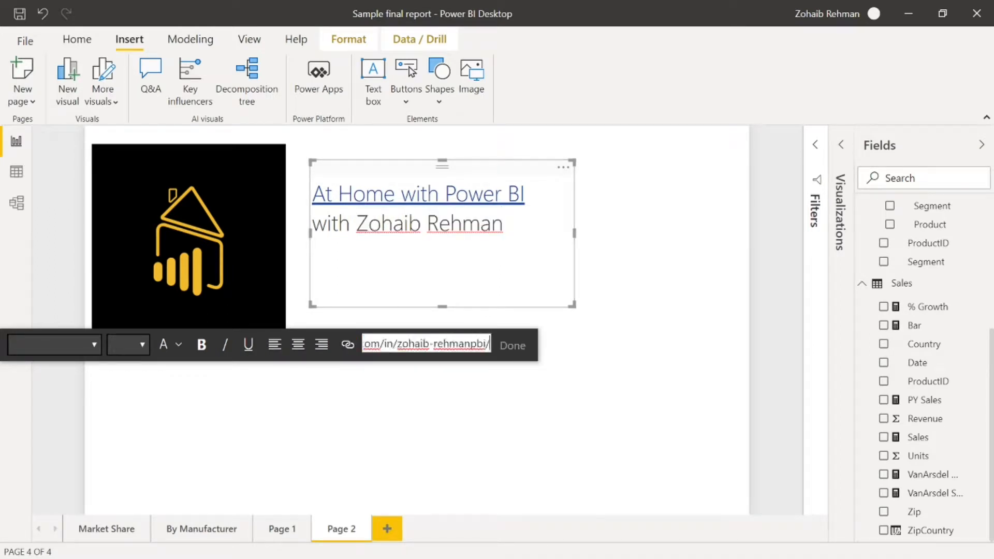
left_click(512, 348)
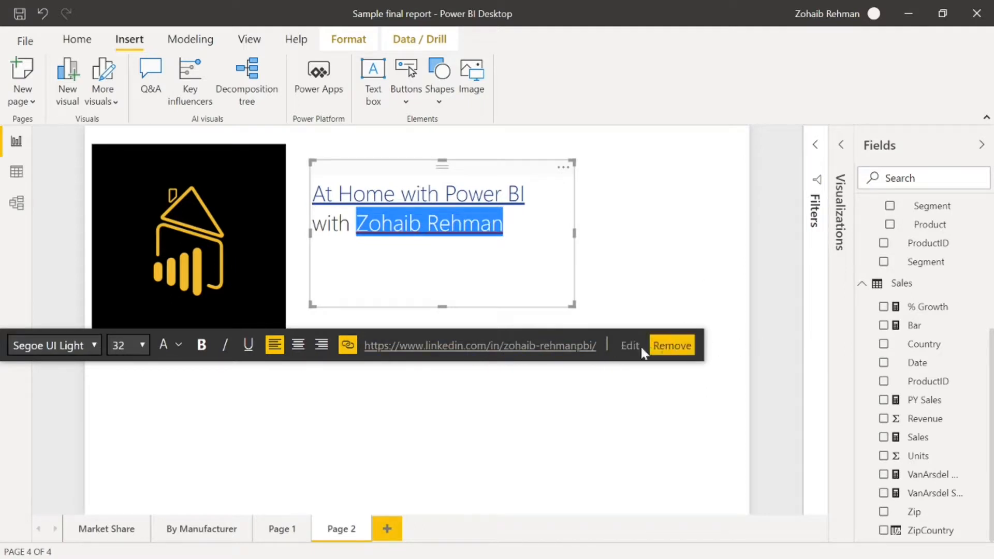
left_click(504, 226)
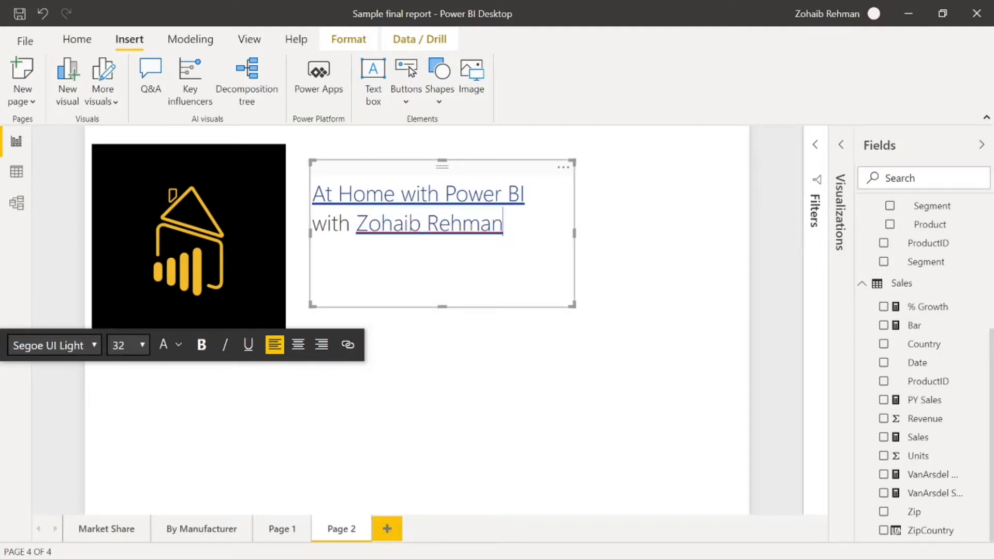
left_click(480, 224)
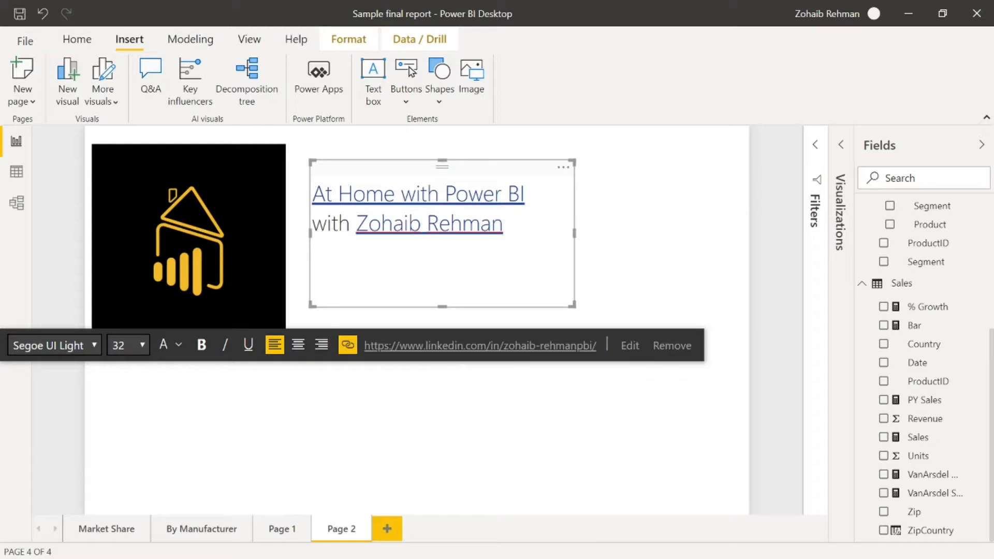
left_click(368, 224)
left_click(480, 224)
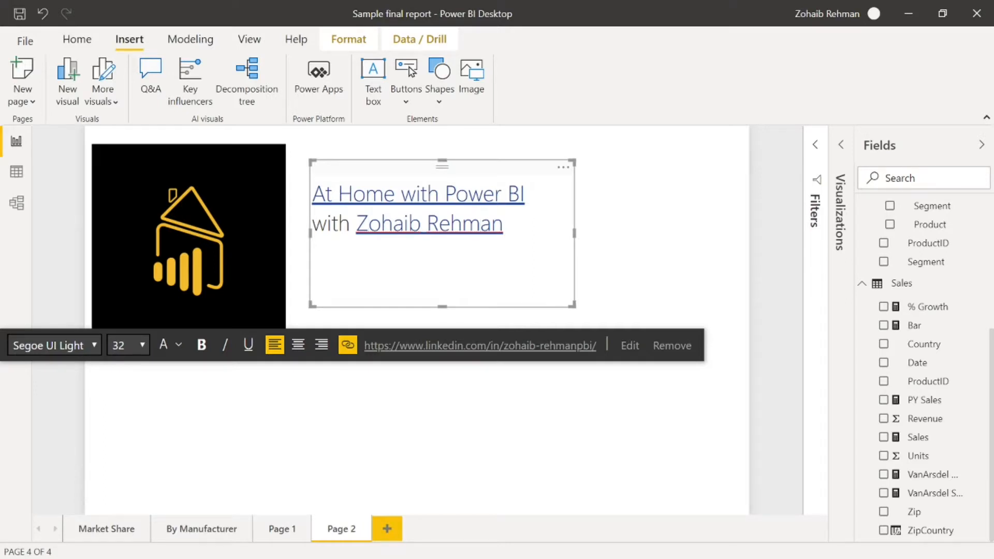